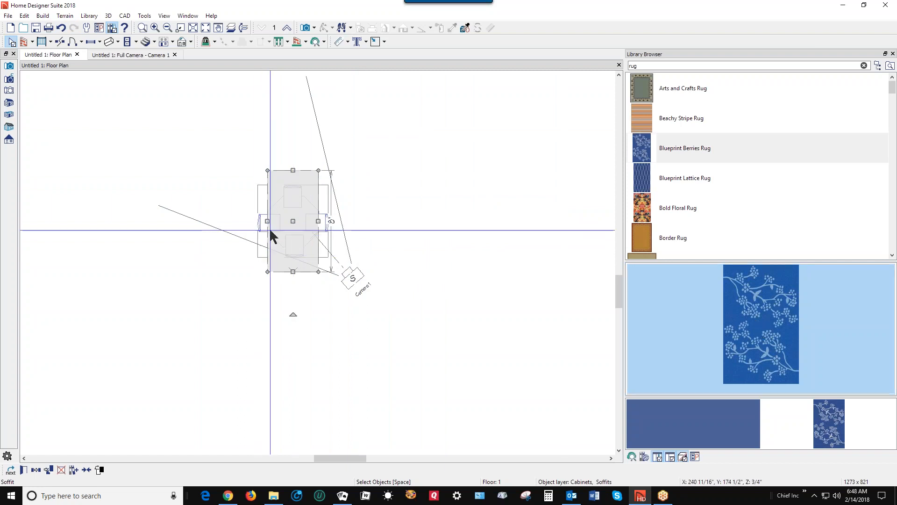
# Check how the rug sits under the table and chairs in the camera view, and return to the floor plan.
pyautogui.click(428, 235)
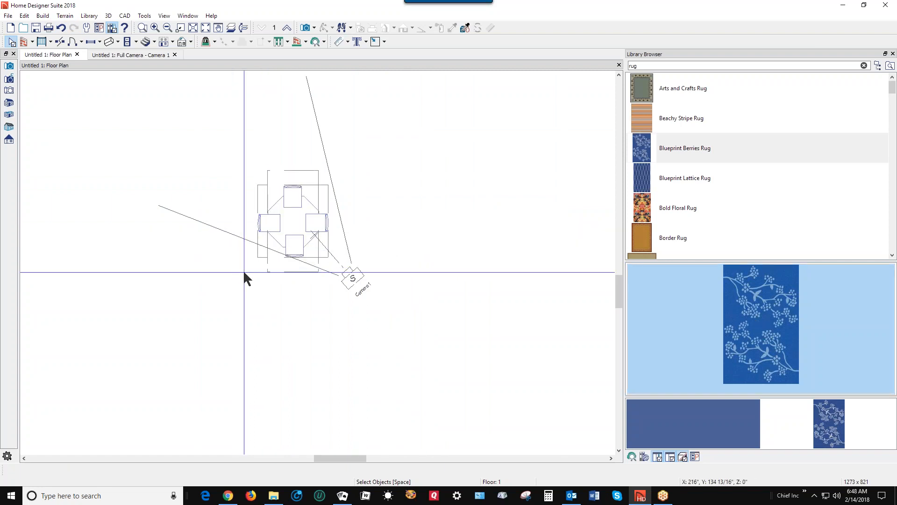
pyautogui.hotkey('ctrl', 'Tab')
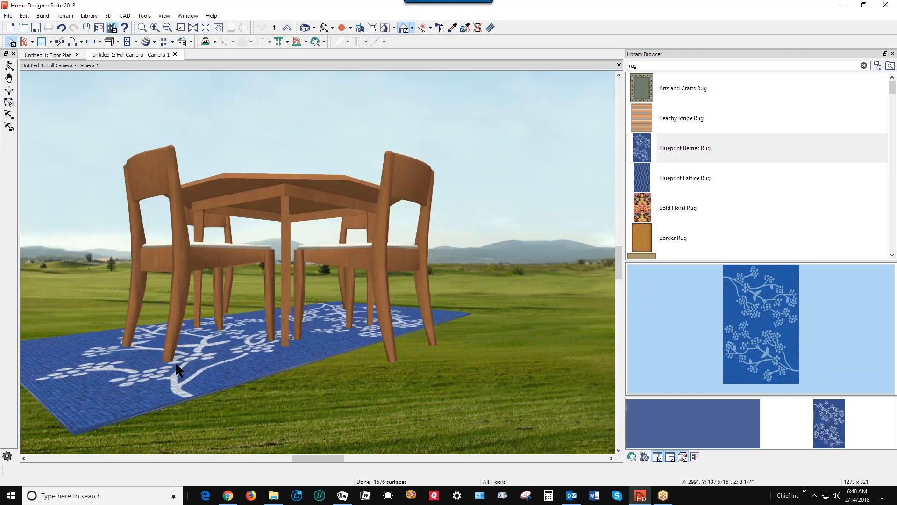
pyautogui.hotkey('ctrl', 'Tab')
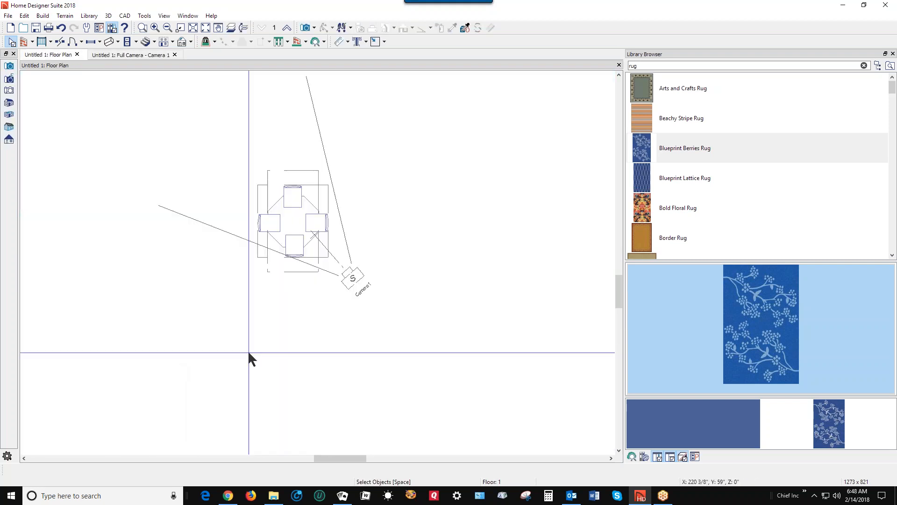
# Set the rug soffit's Floor to Top value to 3/8" in its specification.
pyautogui.scroll(1, 302, 187)
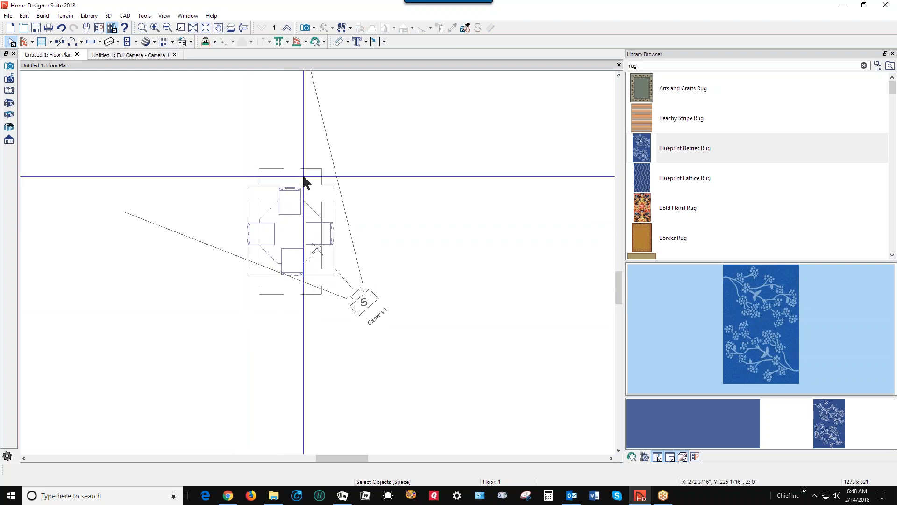
pyautogui.click(302, 178)
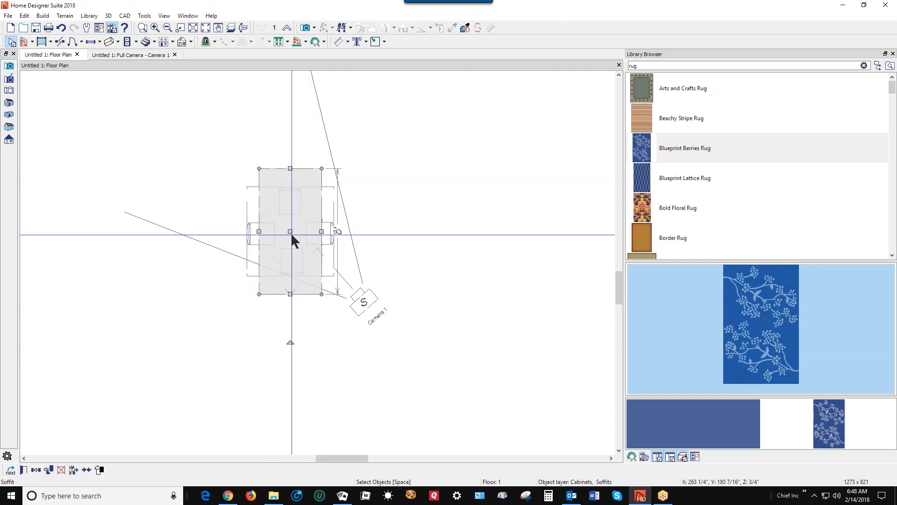
pyautogui.click(26, 469)
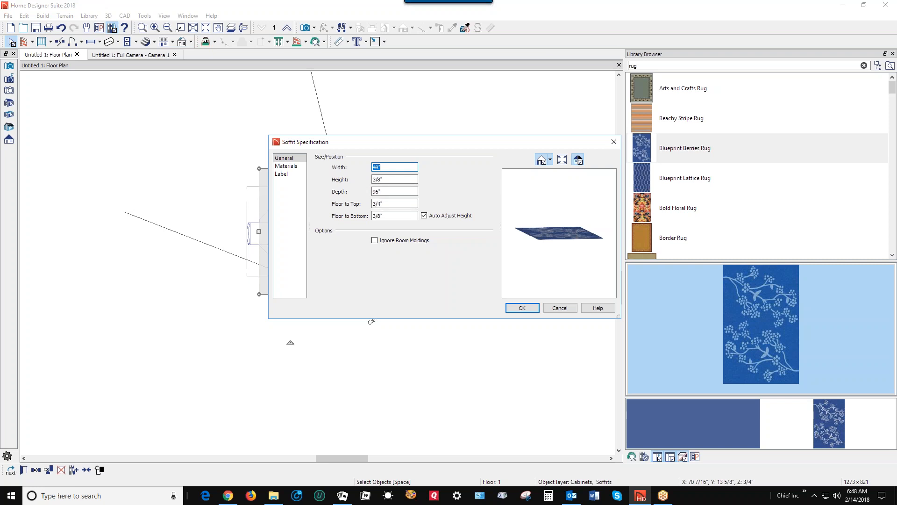
pyautogui.moveTo(391, 217); pyautogui.dragTo(351, 216)
pyautogui.moveTo(391, 180); pyautogui.dragTo(361, 175)
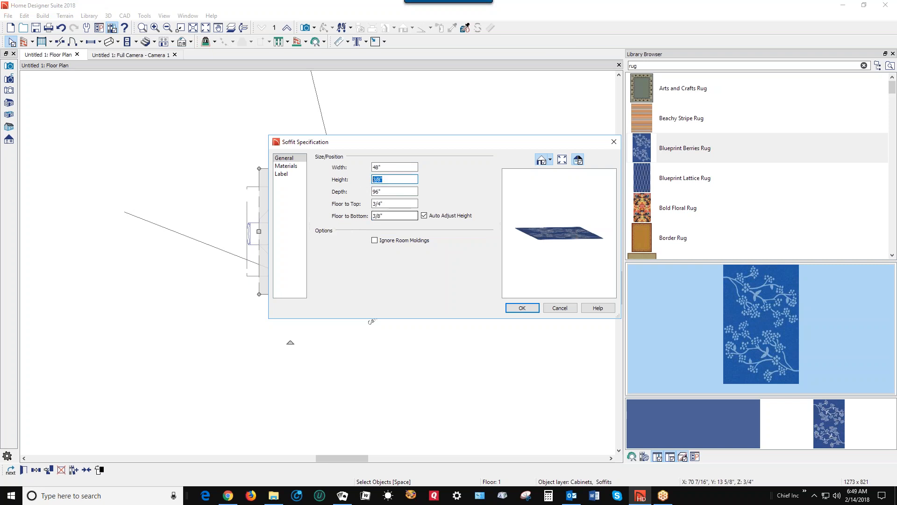
pyautogui.click(391, 204)
pyautogui.moveTo(391, 204); pyautogui.dragTo(348, 205)
pyautogui.doubleClick(403, 204)
pyautogui.write('8')
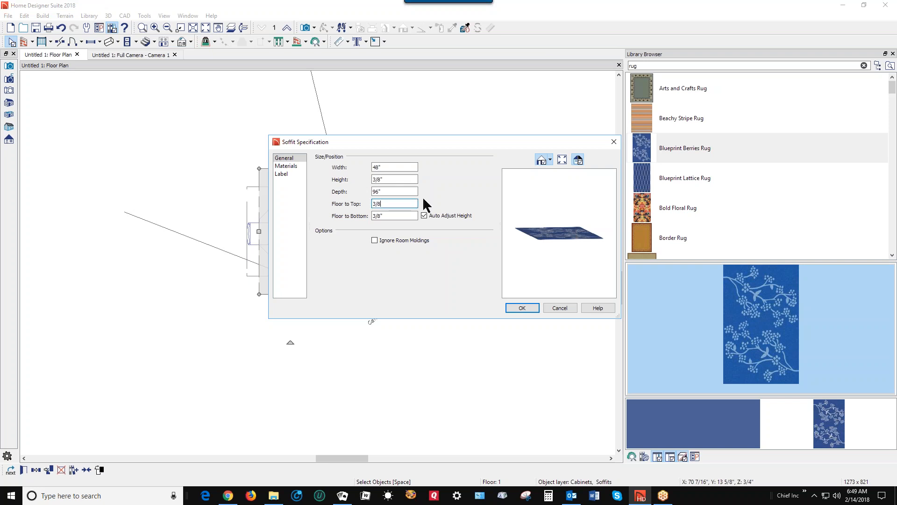
pyautogui.click(531, 304)
pyautogui.click(511, 320)
pyautogui.scroll(-1, 511, 319)
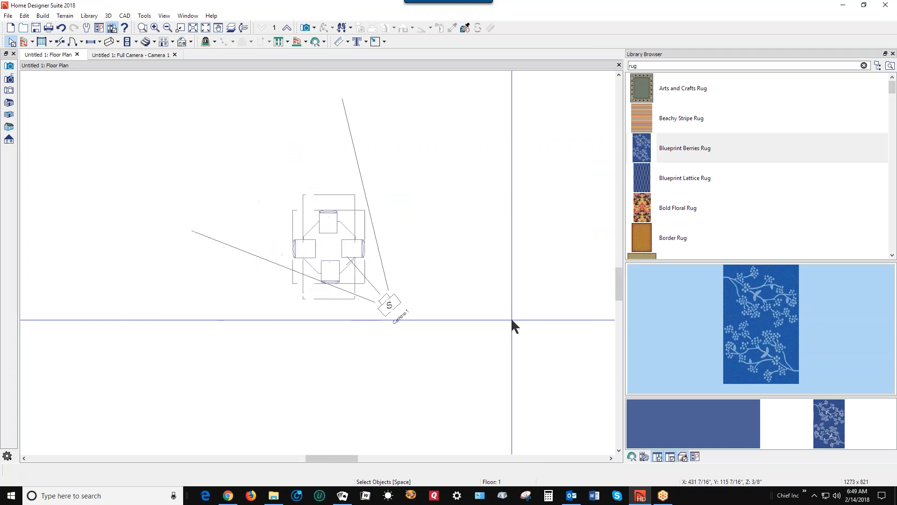
# Draw a room of straight interior walls around the dining set and camera, about 16'-6" by 16'-4".
pyautogui.click(23, 42)
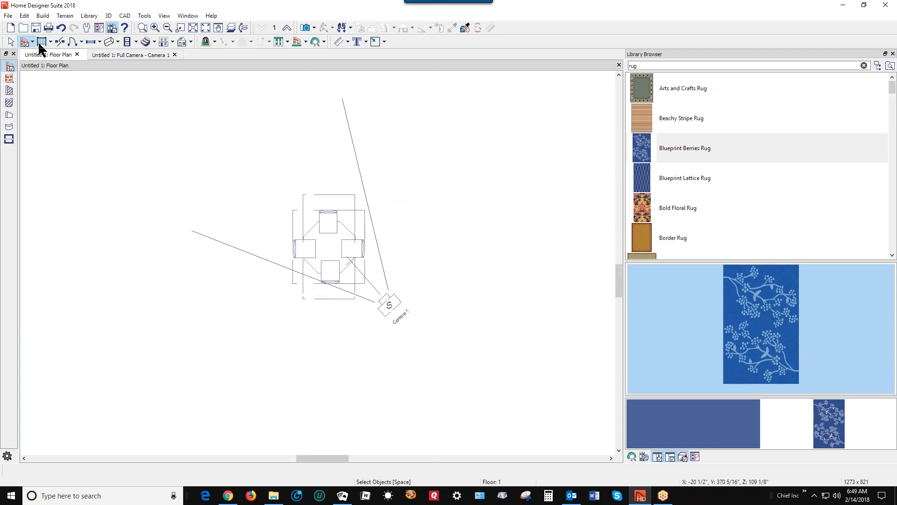
pyautogui.click(9, 90)
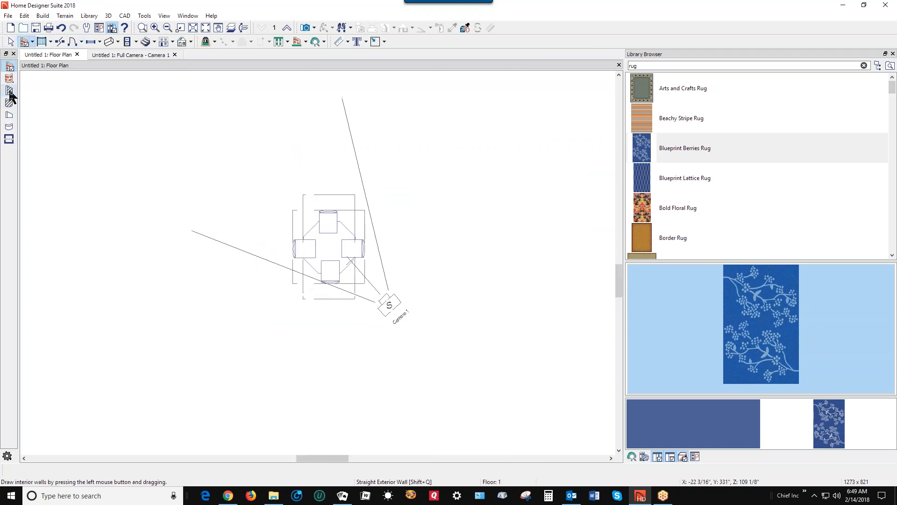
pyautogui.moveTo(242, 349)
pyautogui.mouseDown()
pyautogui.moveTo(229, 272)
pyautogui.moveTo(248, 144)
pyautogui.moveTo(456, 141)
pyautogui.moveTo(461, 357)
pyautogui.moveTo(244, 350)
pyautogui.mouseUp()
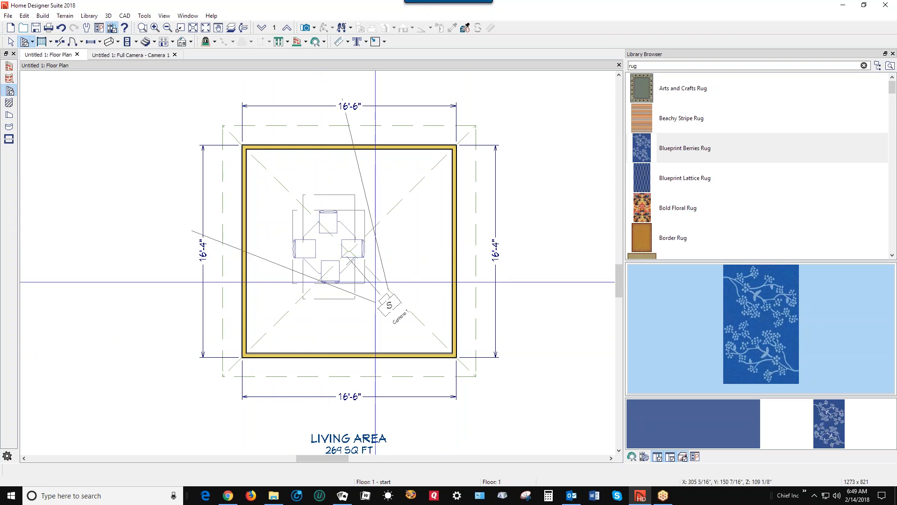
# From the camera view, turn off Use Floor Default for the room's moldings and delete the Default Base Molding profile.
pyautogui.hotkey('ctrl', 'Tab')
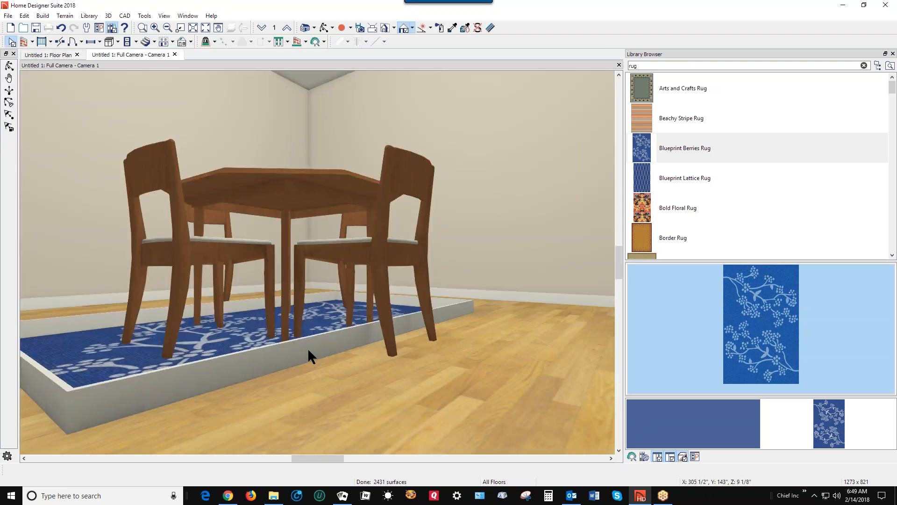
pyautogui.click(83, 403)
pyautogui.click(23, 470)
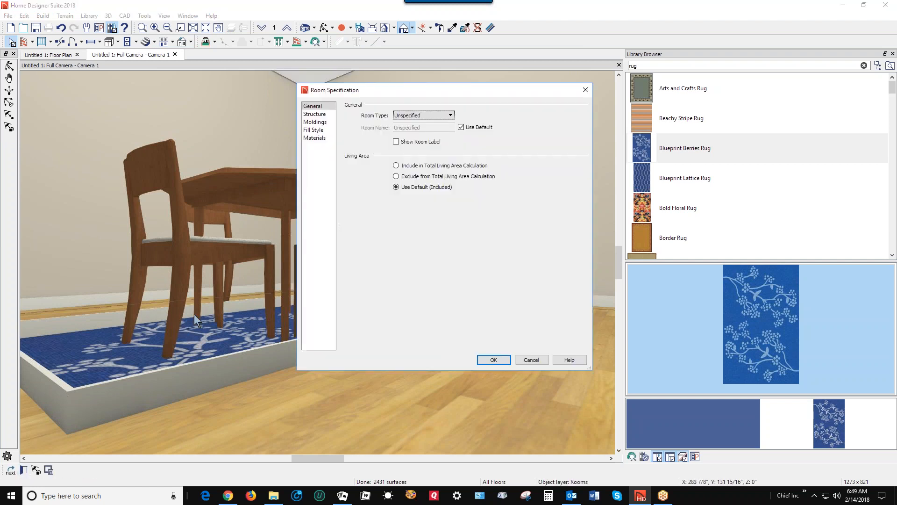
pyautogui.click(324, 122)
pyautogui.click(348, 105)
pyautogui.click(464, 130)
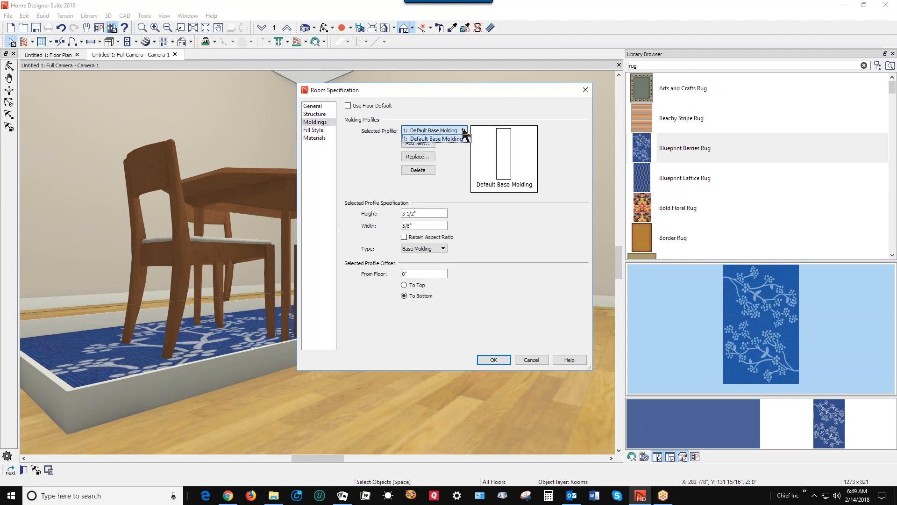
pyautogui.click(449, 139)
pyautogui.click(423, 170)
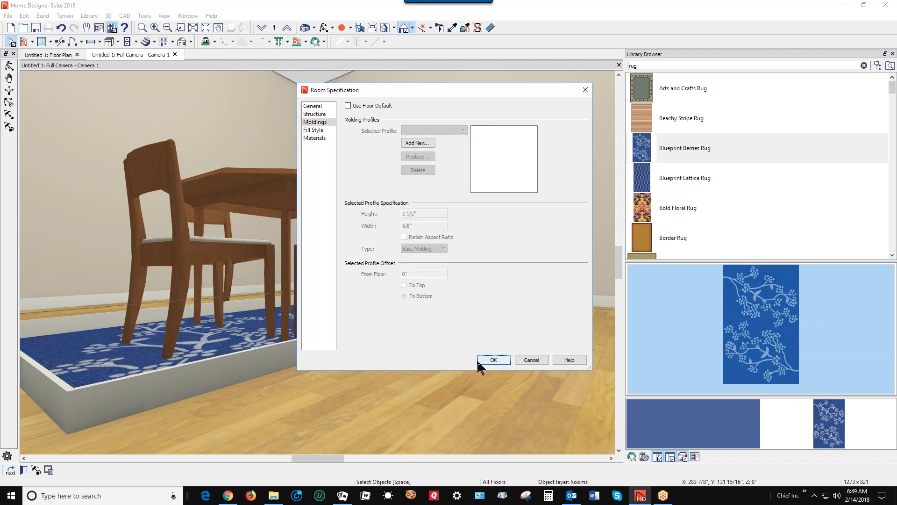
pyautogui.click(491, 361)
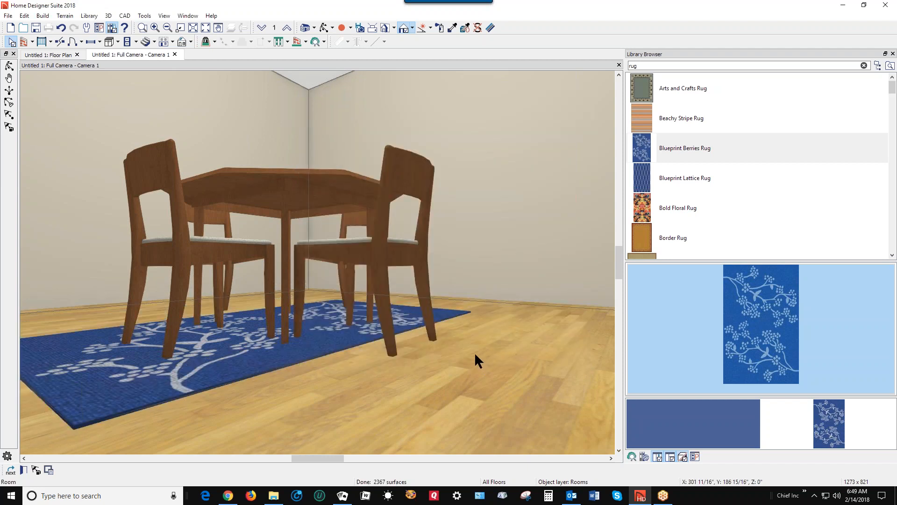
pyautogui.scroll(-2, 475, 351)
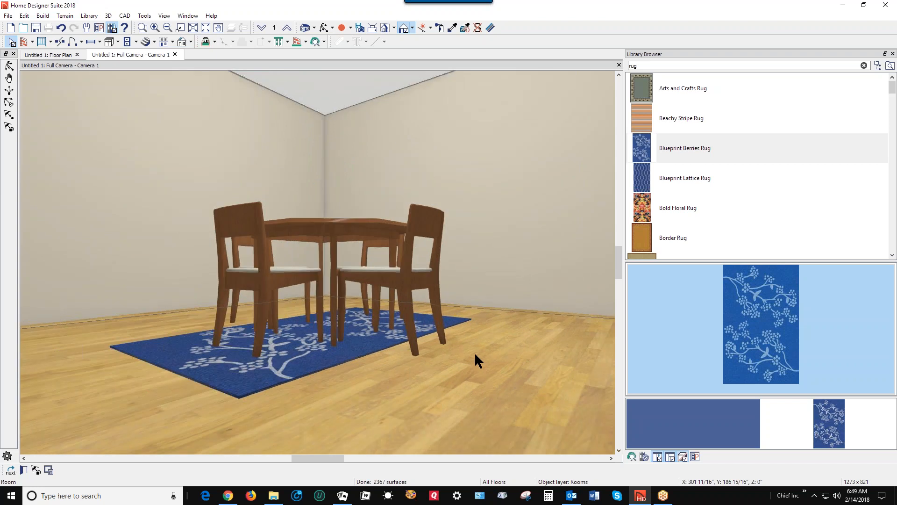
# Delete the rug soffit beneath the dining set in the floor plan.
pyautogui.hotkey('ctrl', 'Tab')
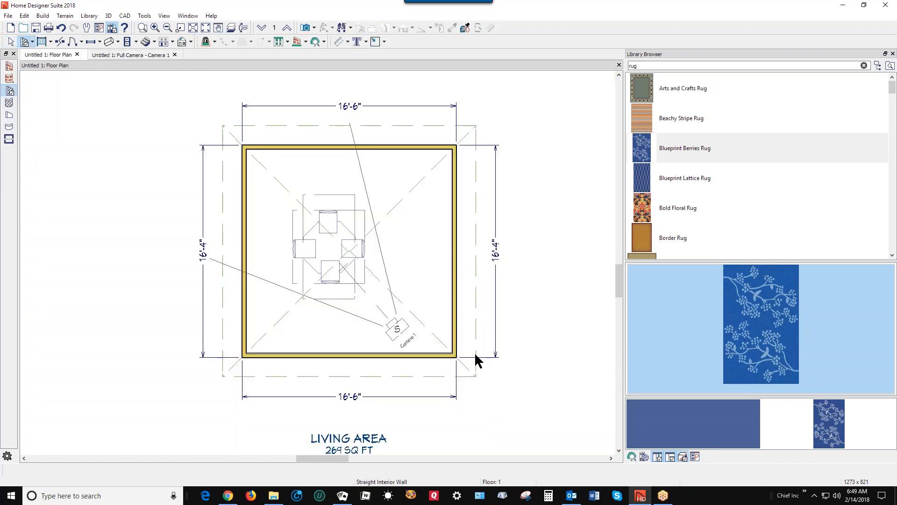
pyautogui.press('space')
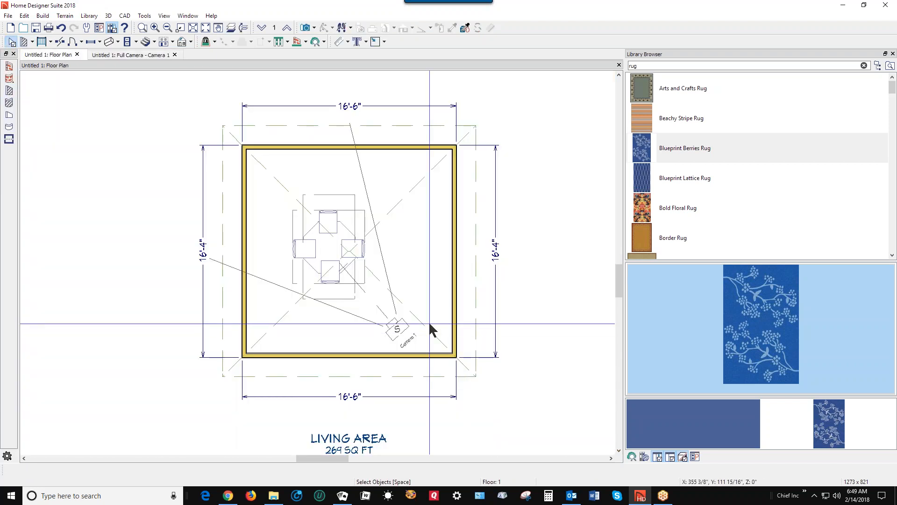
pyautogui.click(333, 295)
pyautogui.press('Escape')
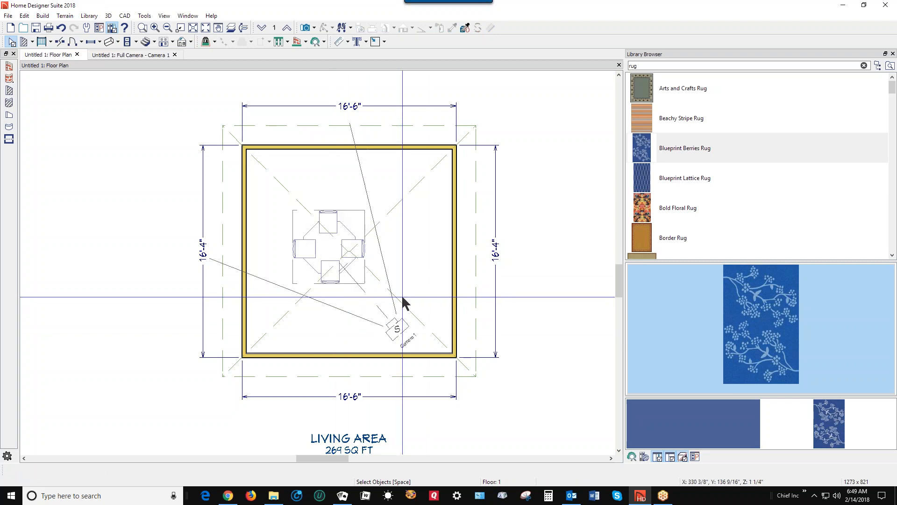
# Explode the architectural block of the table and chairs, and check the room in the camera view.
pyautogui.click(360, 262)
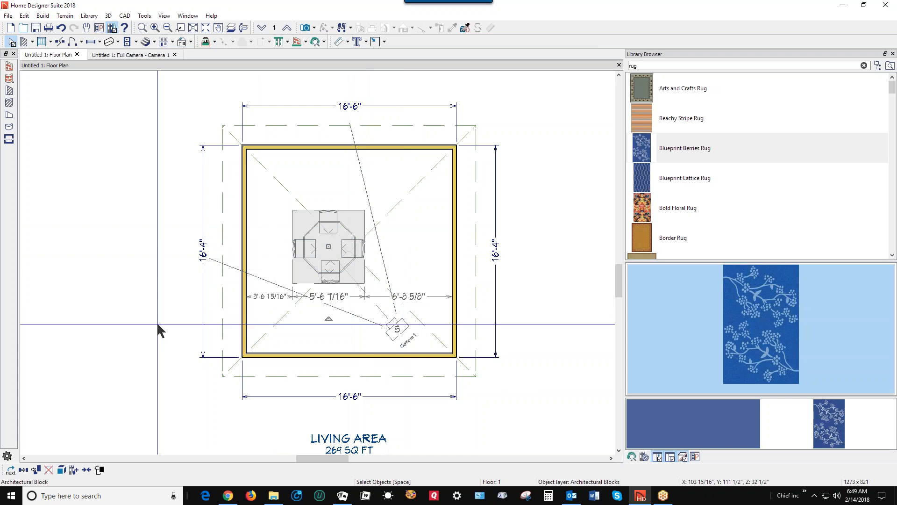
pyautogui.rightClick(310, 244)
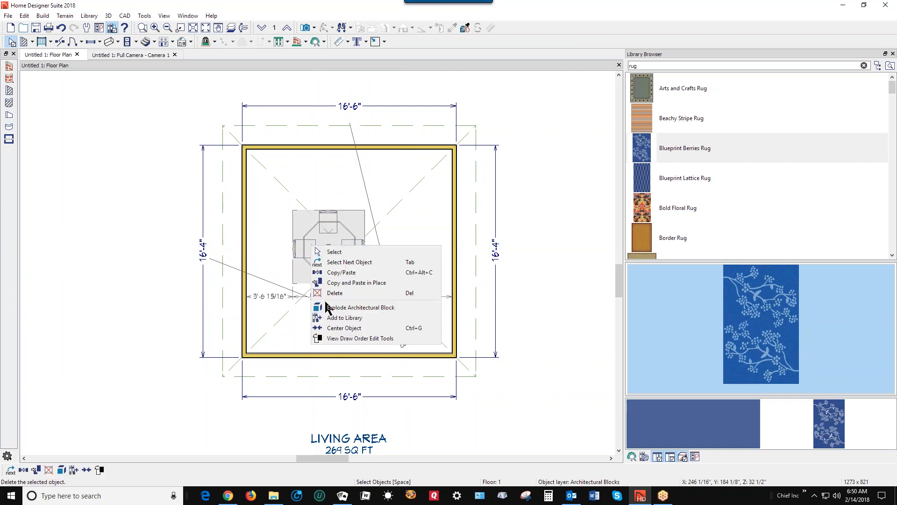
pyautogui.click(369, 308)
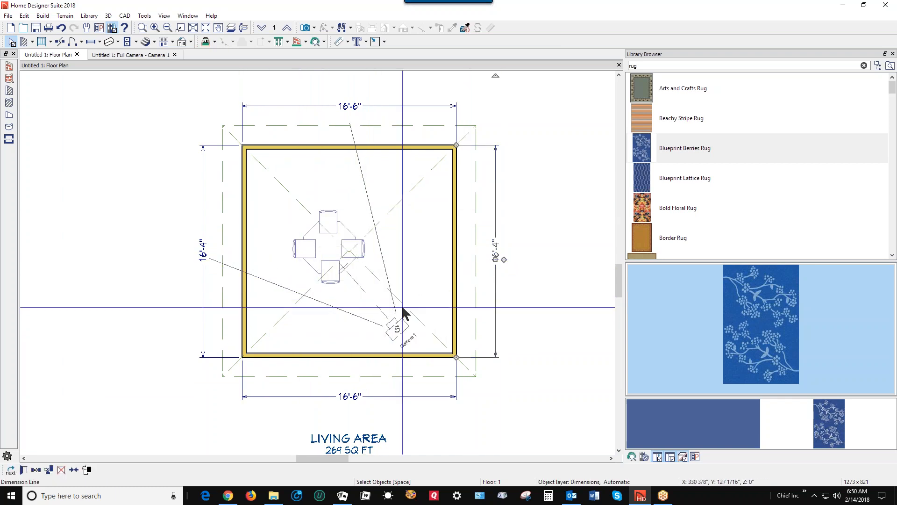
pyautogui.hotkey('ctrl', 'Tab')
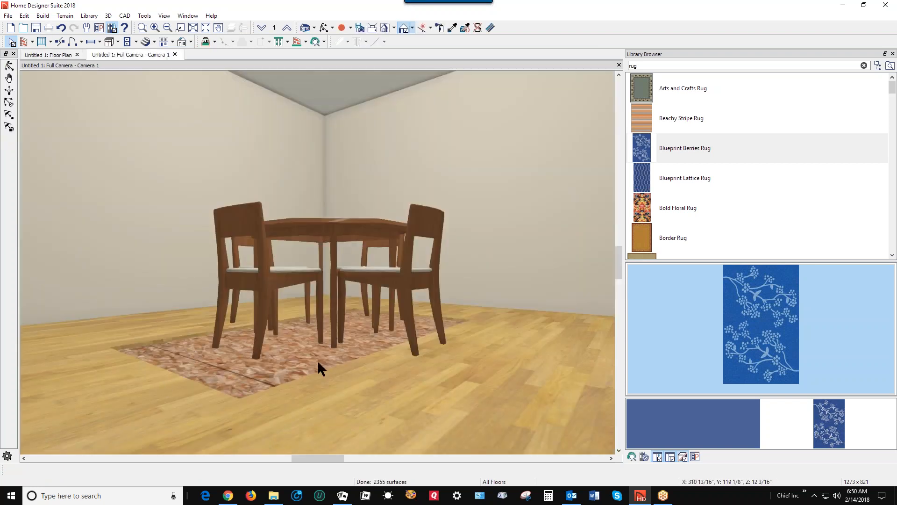
pyautogui.hotkey('ctrl', 'Tab')
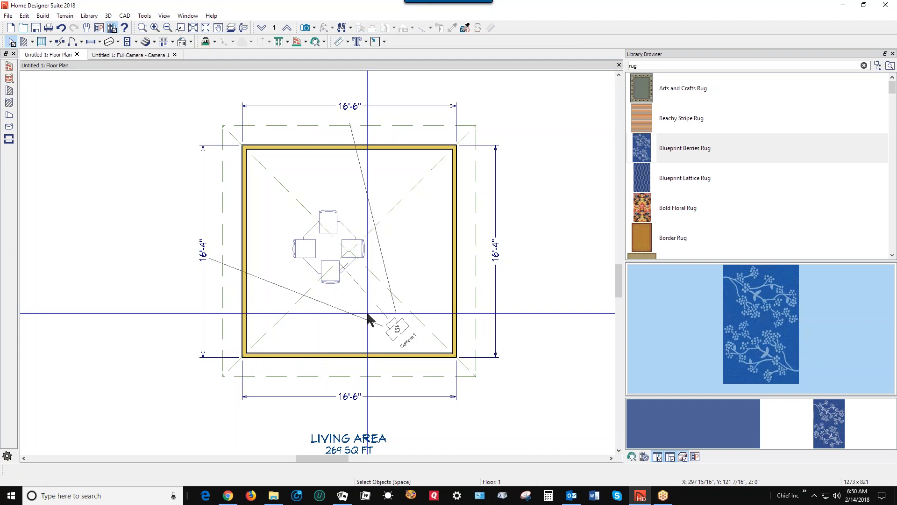
# Place a soffit in the room beside the dining set and set its width to 60", height to 3/8" and depth to 96".
pyautogui.click(110, 43)
pyautogui.click(410, 234)
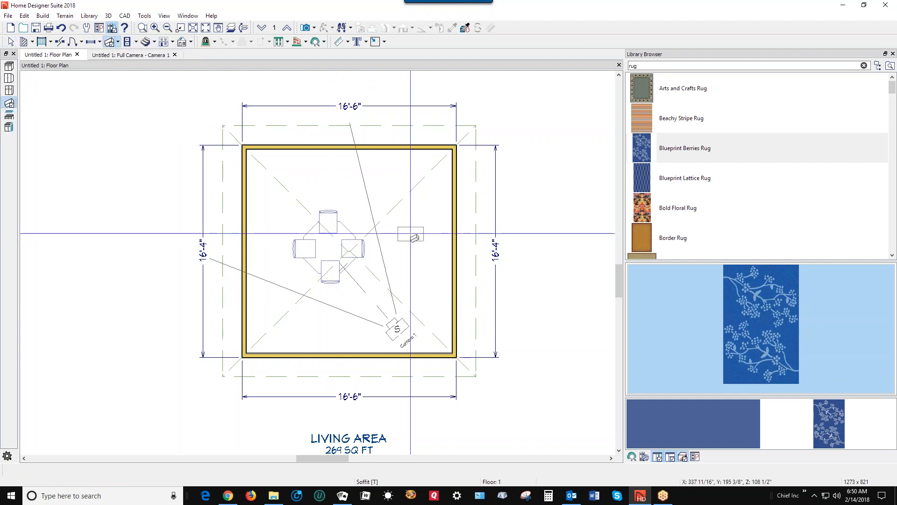
pyautogui.rightClick(411, 234)
pyautogui.click(436, 261)
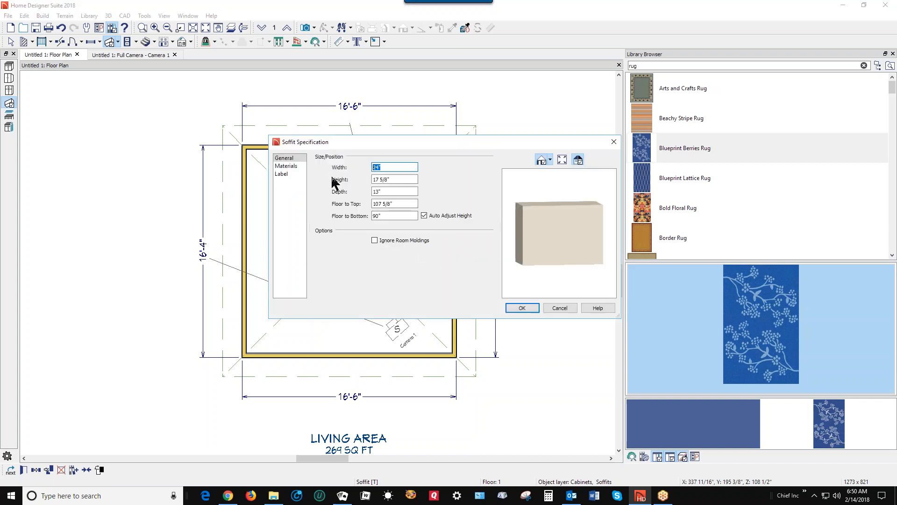
pyautogui.write('60')
pyautogui.moveTo(383, 178); pyautogui.dragTo(345, 178)
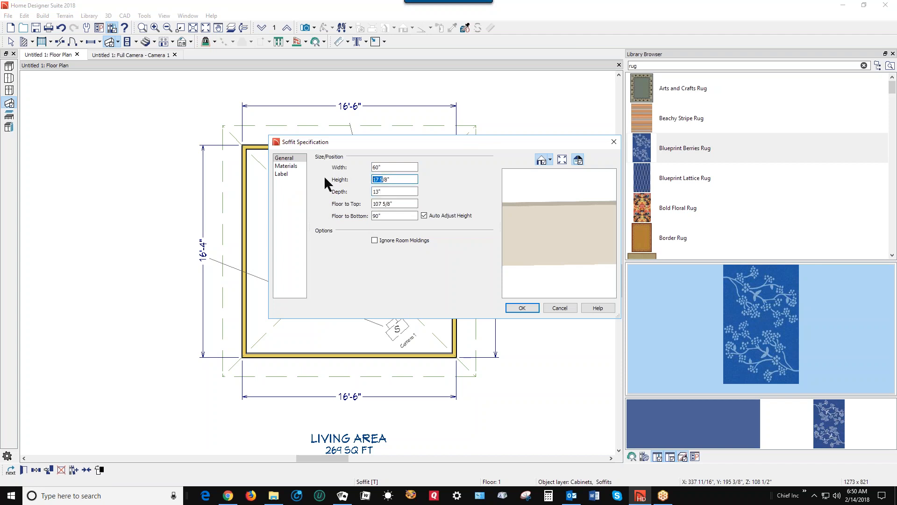
pyautogui.write('3')
pyautogui.press('Tab')
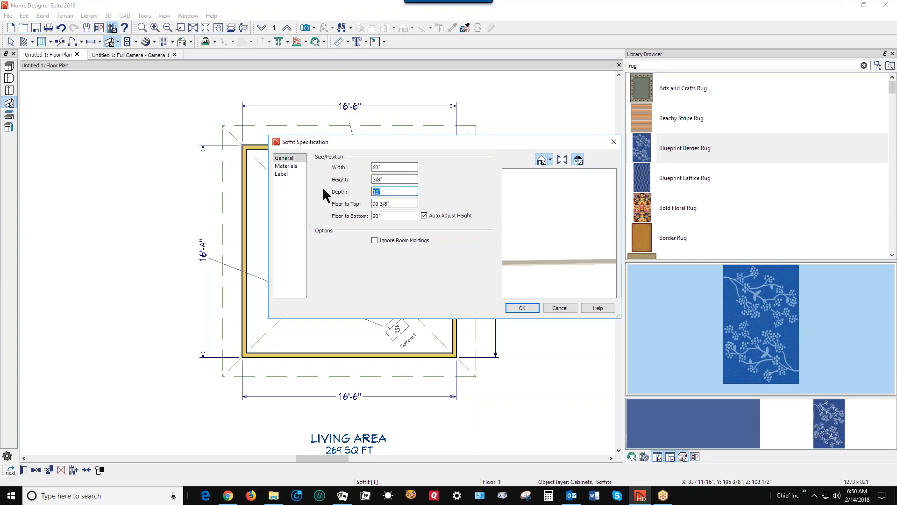
pyautogui.write('96')
# Find the Bold Floral Rug material by searching for "rug" and assign it to the soffit in its specification.
pyautogui.click(294, 168)
pyautogui.click(337, 178)
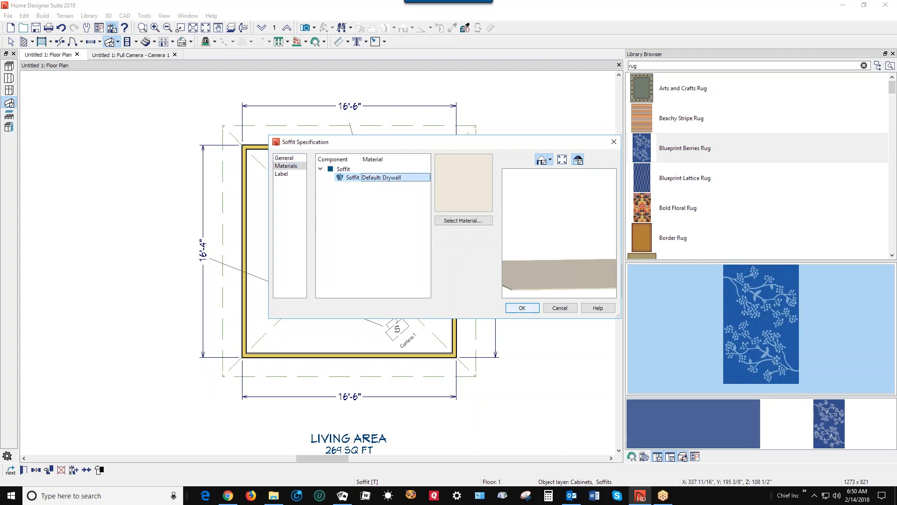
pyautogui.click(476, 221)
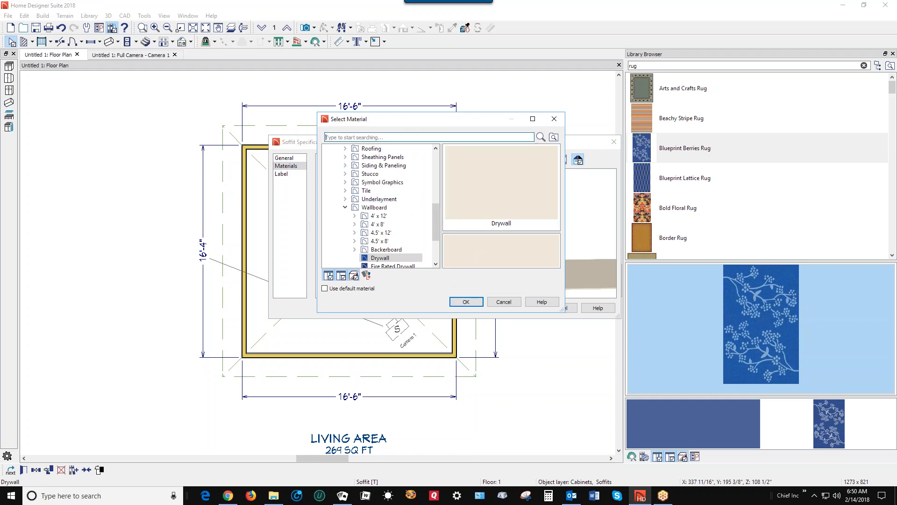
pyautogui.write('ru')
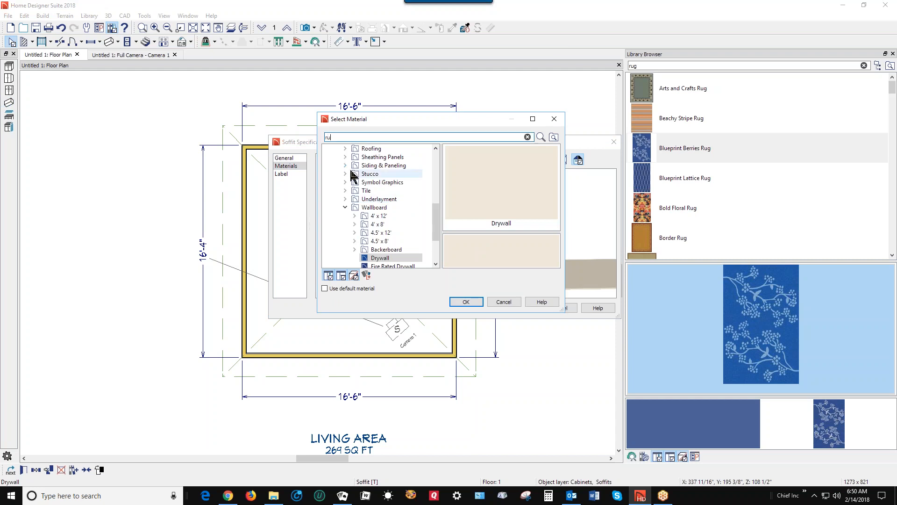
pyautogui.write('g')
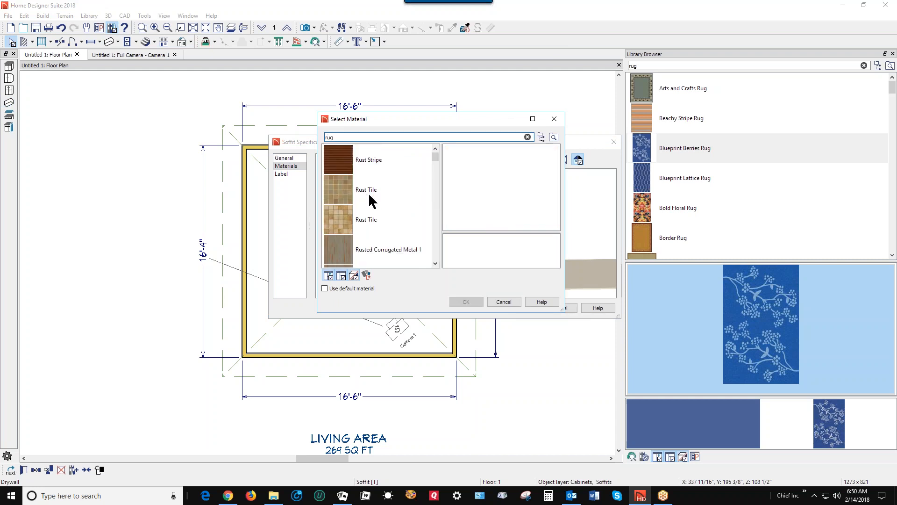
pyautogui.scroll(-3, 370, 192)
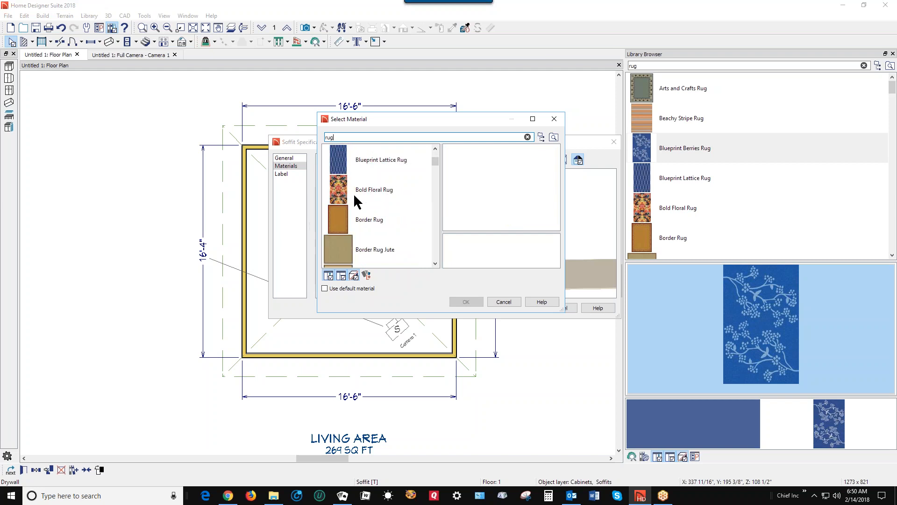
pyautogui.click(346, 189)
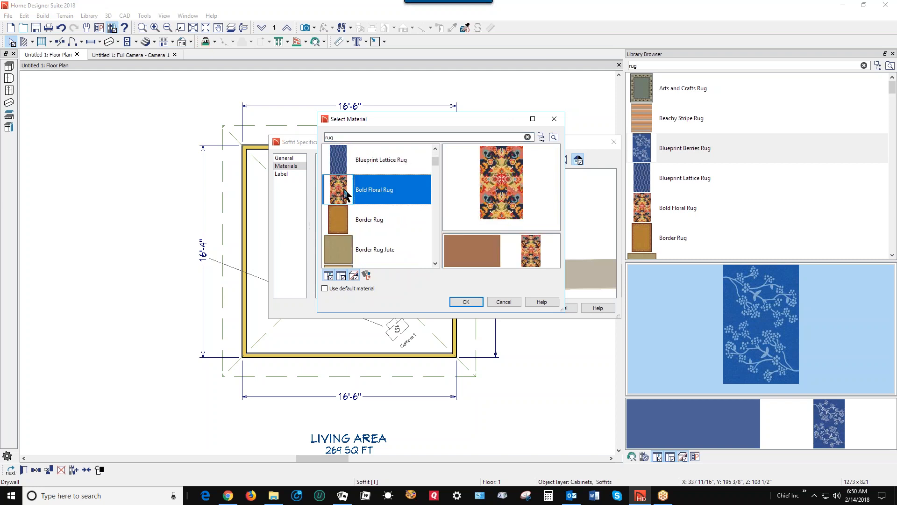
pyautogui.click(466, 302)
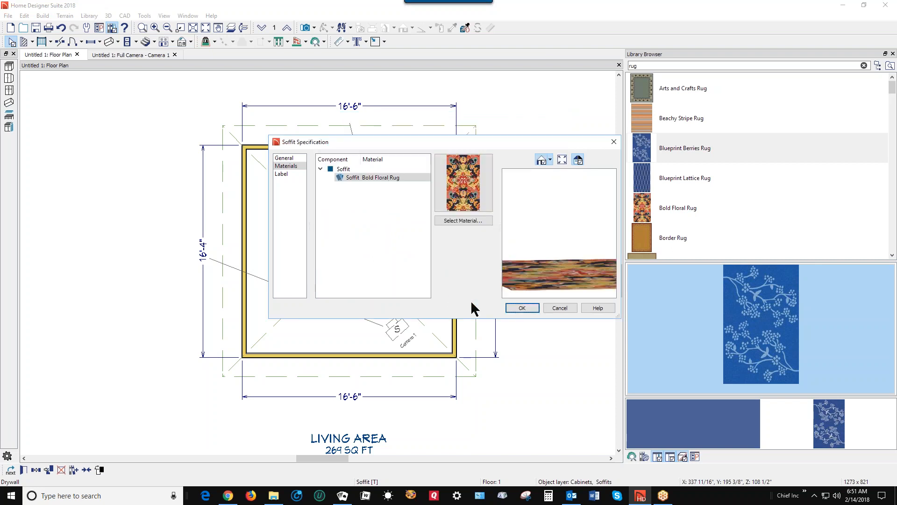
pyautogui.click(518, 307)
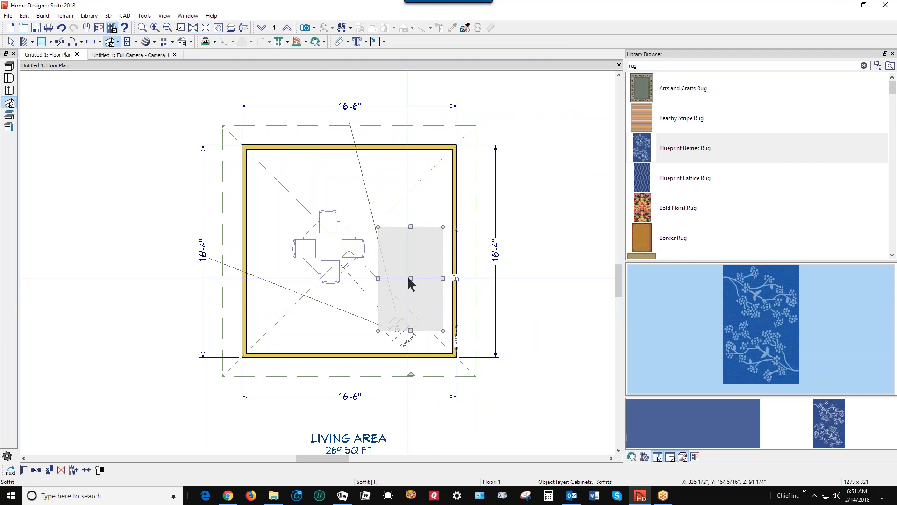
# Move the rug soffit so it is centered on the table and chairs, and check it in the camera view.
pyautogui.moveTo(410, 278); pyautogui.dragTo(329, 248)
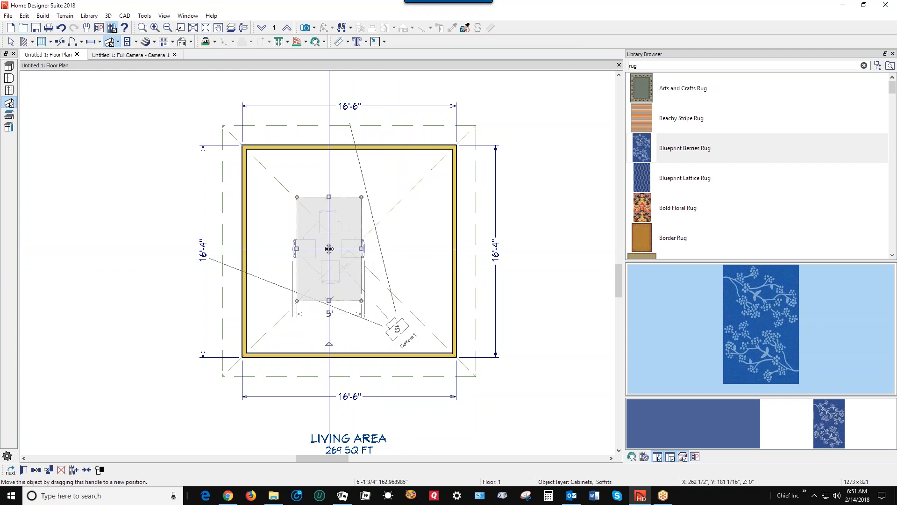
pyautogui.press('Escape')
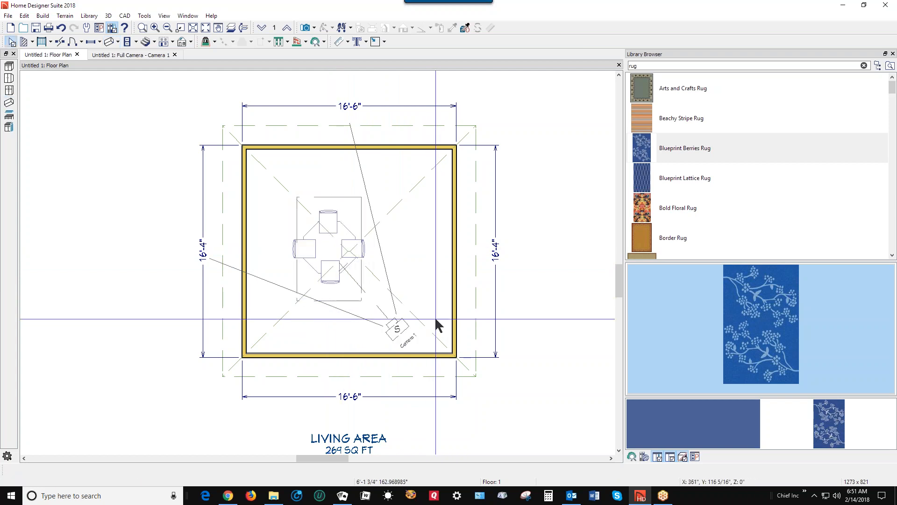
pyautogui.hotkey('ctrl', 'Tab')
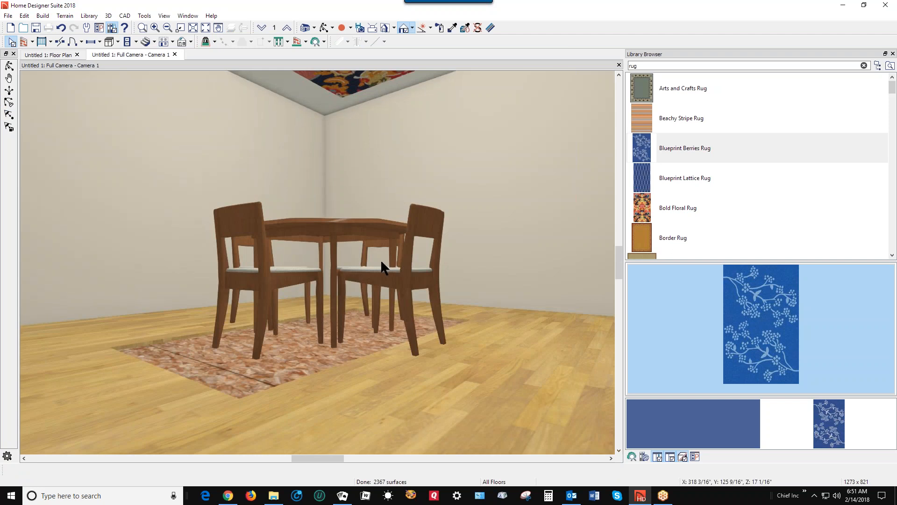
# Set the Floor to Bottom value of the ceiling-level rug soffit to 0 and leave it deselected in the camera view.
pyautogui.click(352, 83)
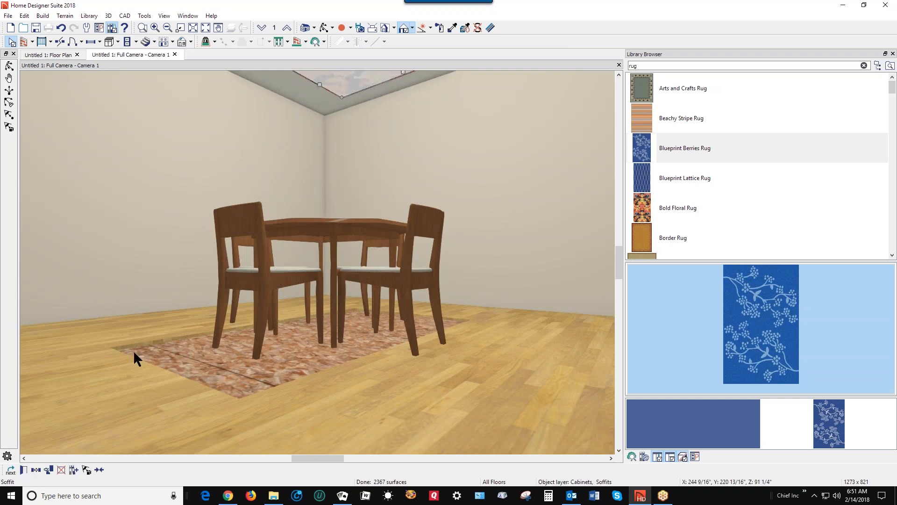
pyautogui.click(24, 470)
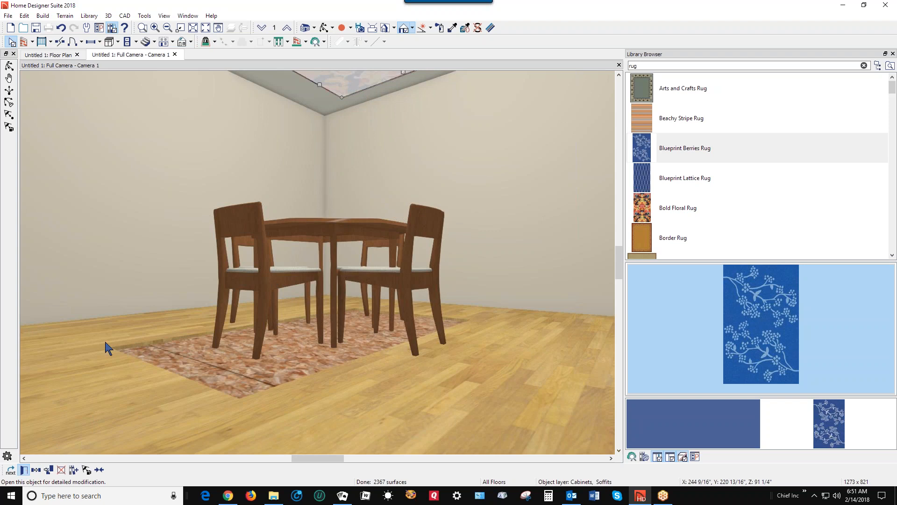
pyautogui.click(397, 215)
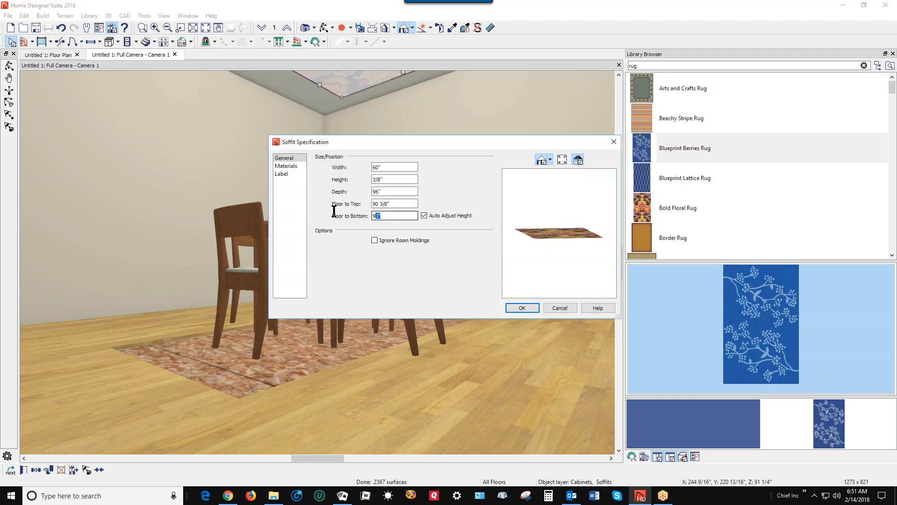
pyautogui.write('0')
pyautogui.click(522, 307)
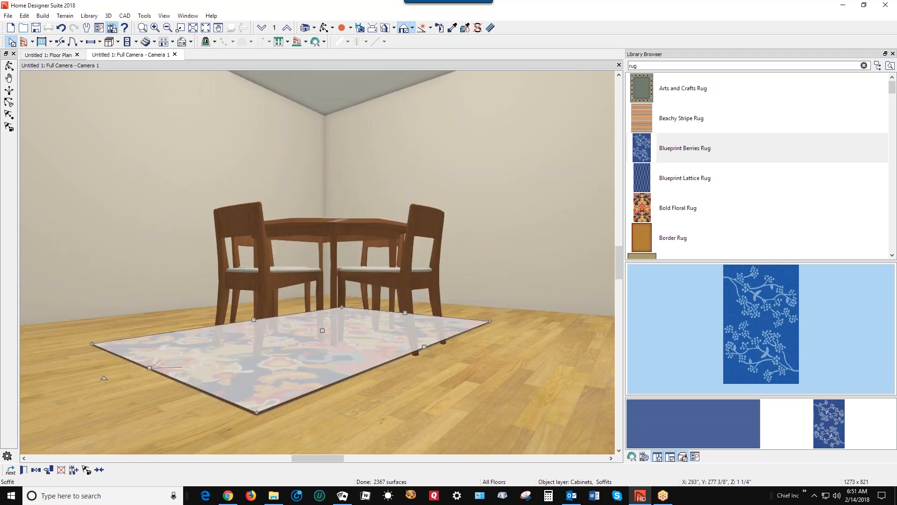
pyautogui.press('Escape')
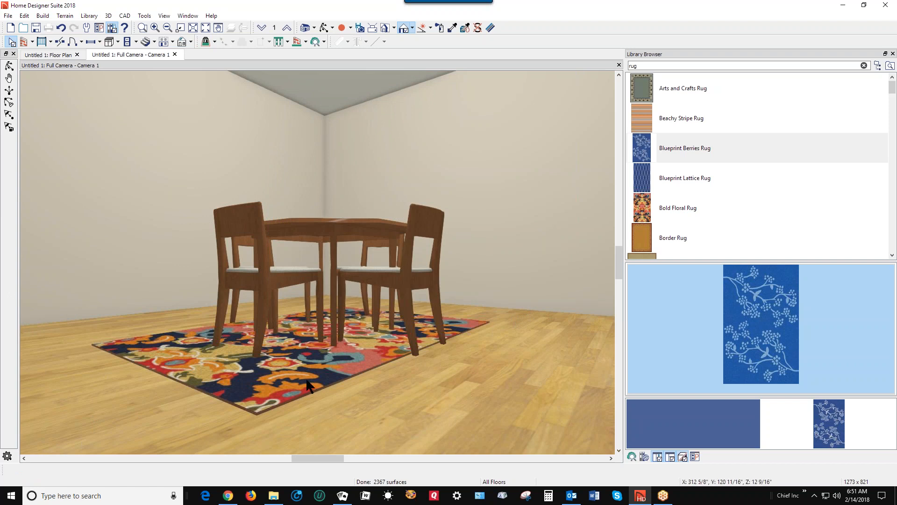
pyautogui.click(350, 351)
pyautogui.press('Escape')
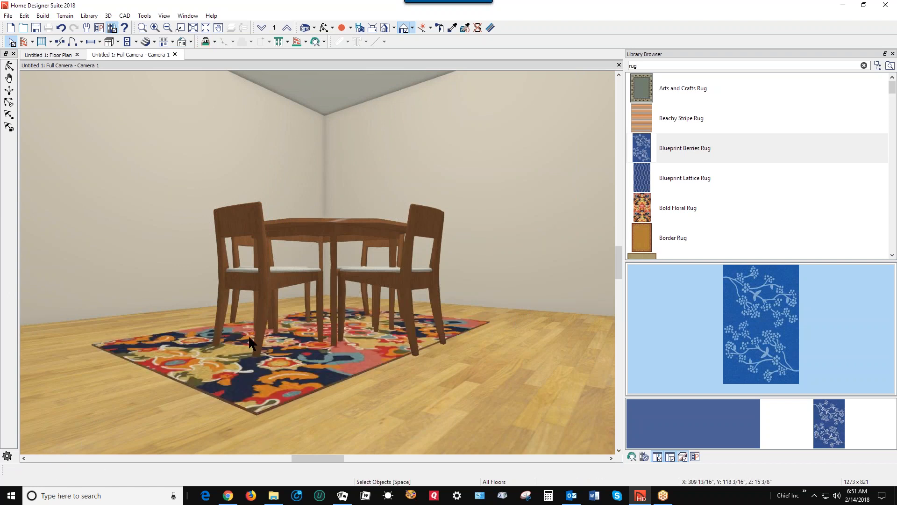